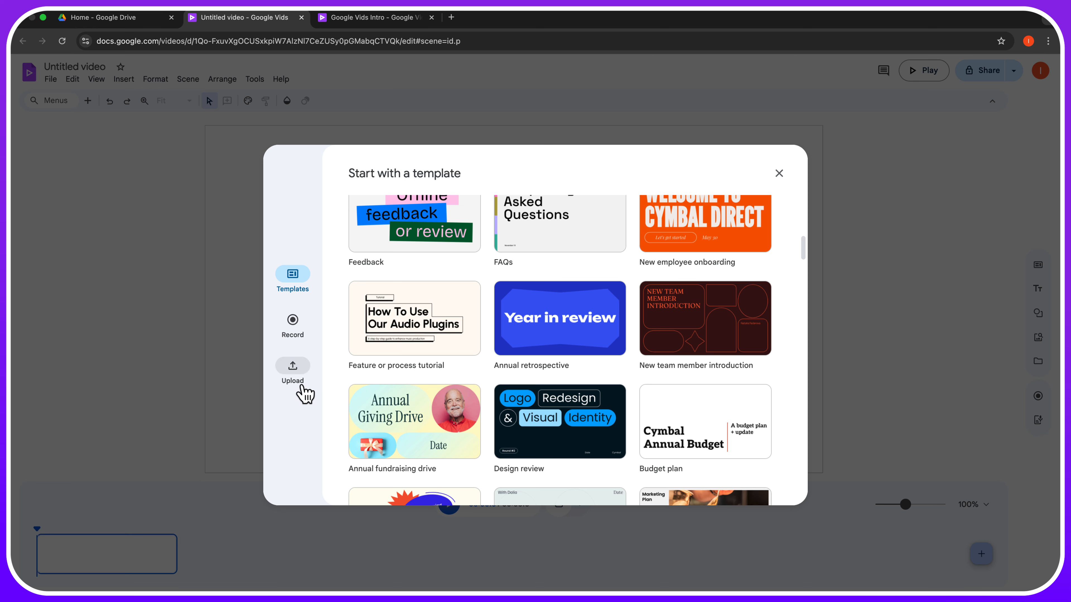
- Skip the template picker and look through the File and Help menus on the blank 5-second scene
{"action": "left_click", "coordinate": [779, 179]}
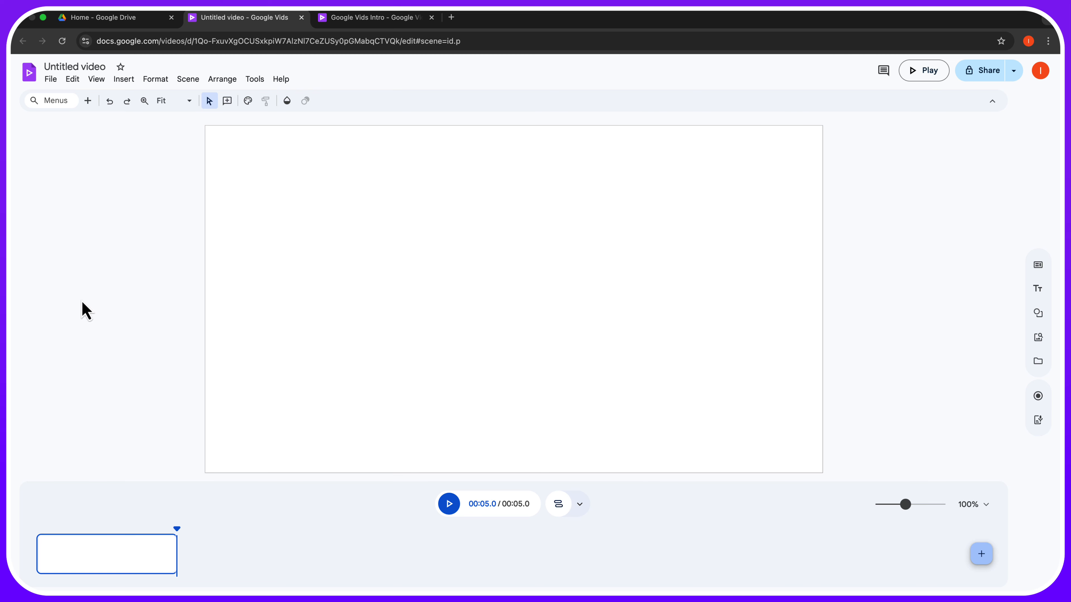
{"action": "left_click", "coordinate": [51, 79]}
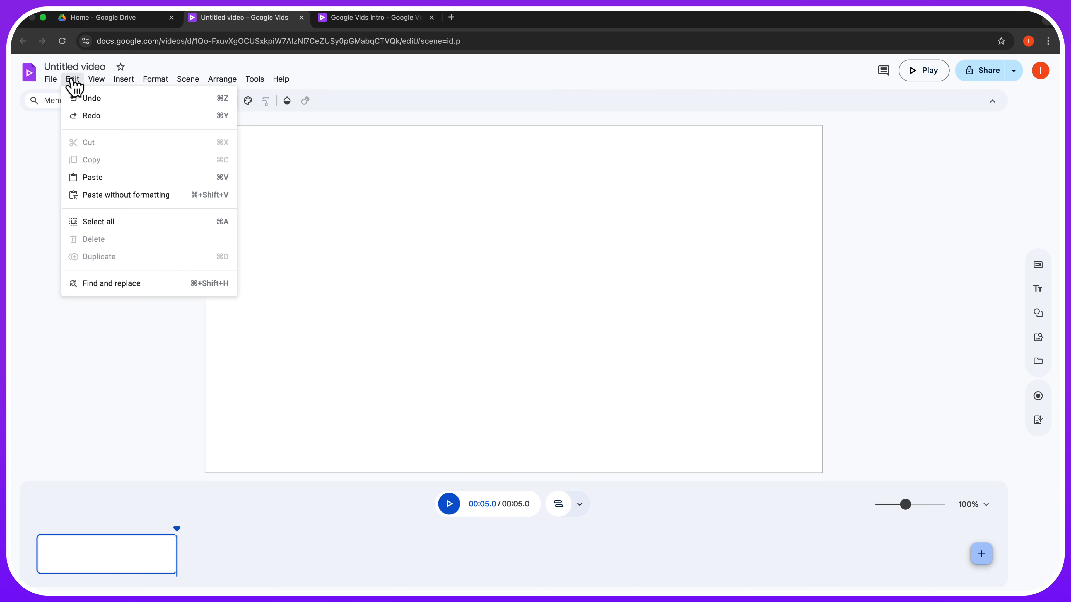
{"action": "mouse_move", "coordinate": [106, 83]}
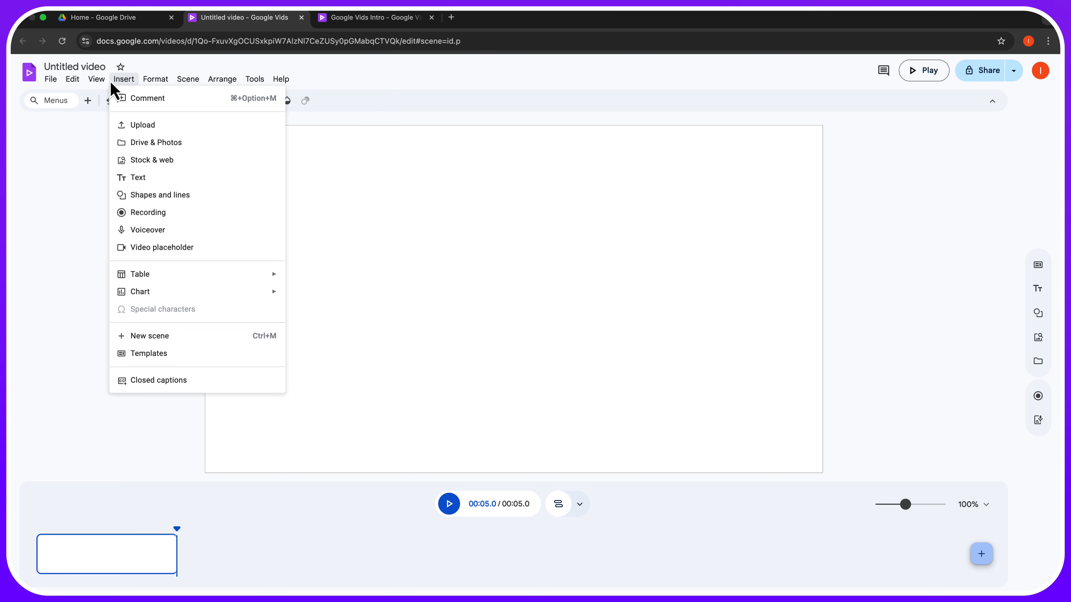
{"action": "mouse_move", "coordinate": [283, 88]}
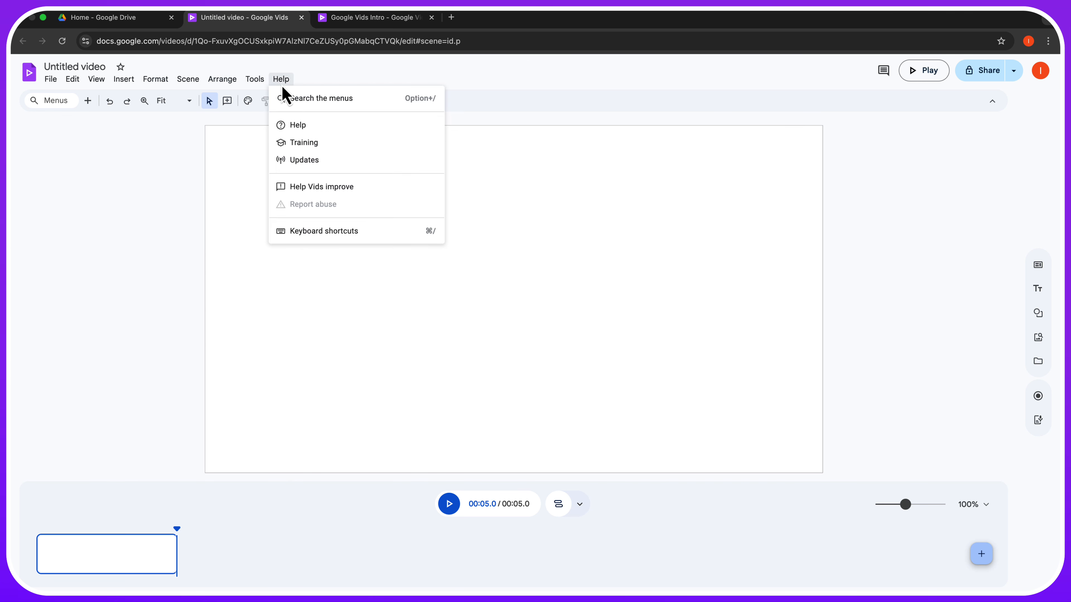
{"action": "left_click", "coordinate": [168, 179]}
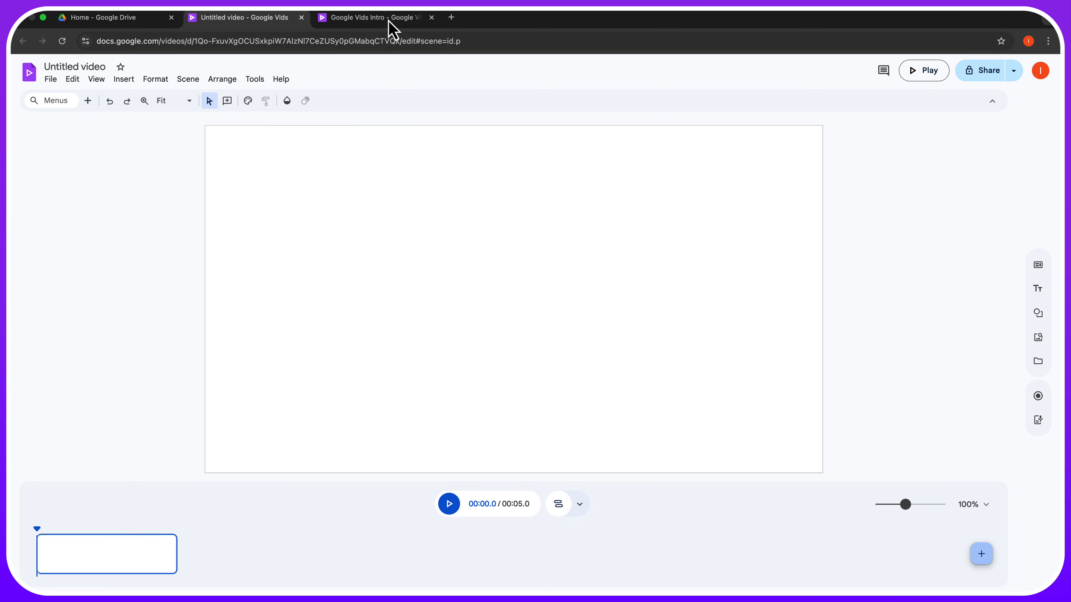
- Open the Google Vids Intro project and view its Collaborative and teacher video scenes
{"action": "left_click", "coordinate": [388, 21]}
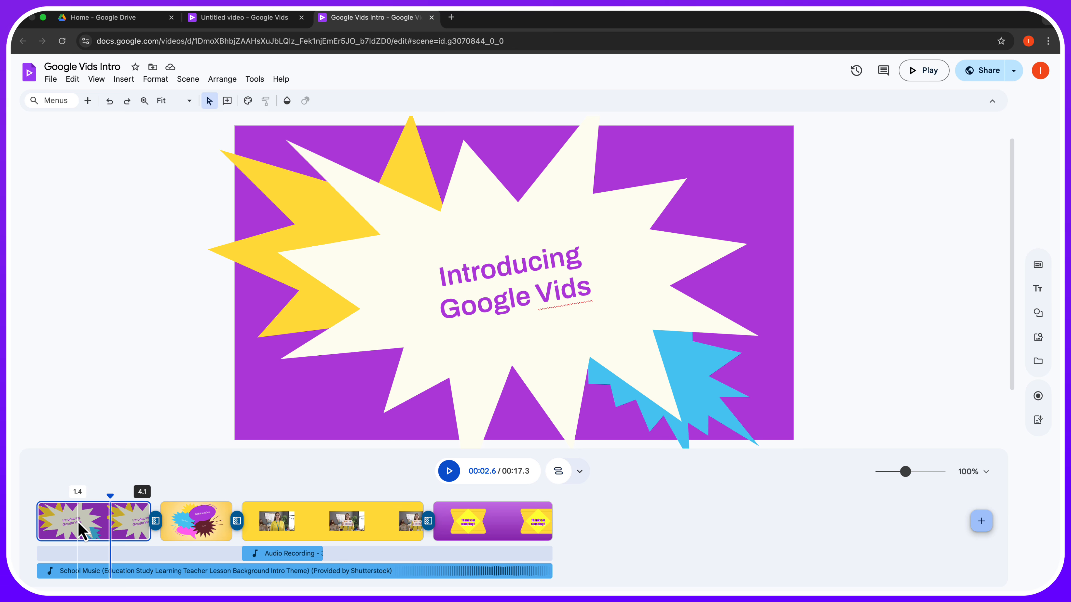
{"action": "left_click", "coordinate": [1037, 266]}
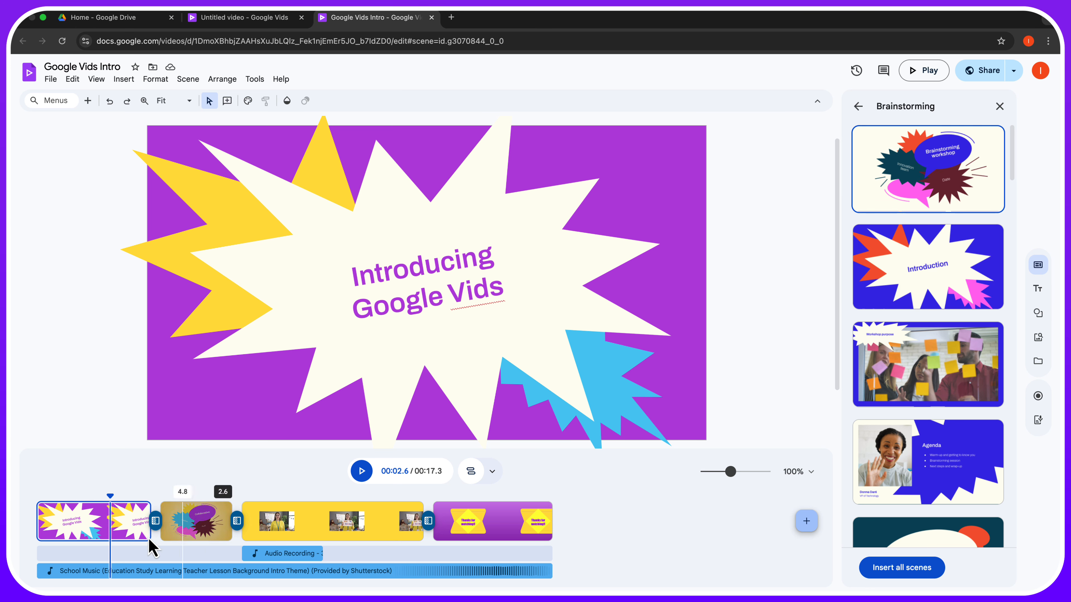
{"action": "left_click", "coordinate": [215, 534]}
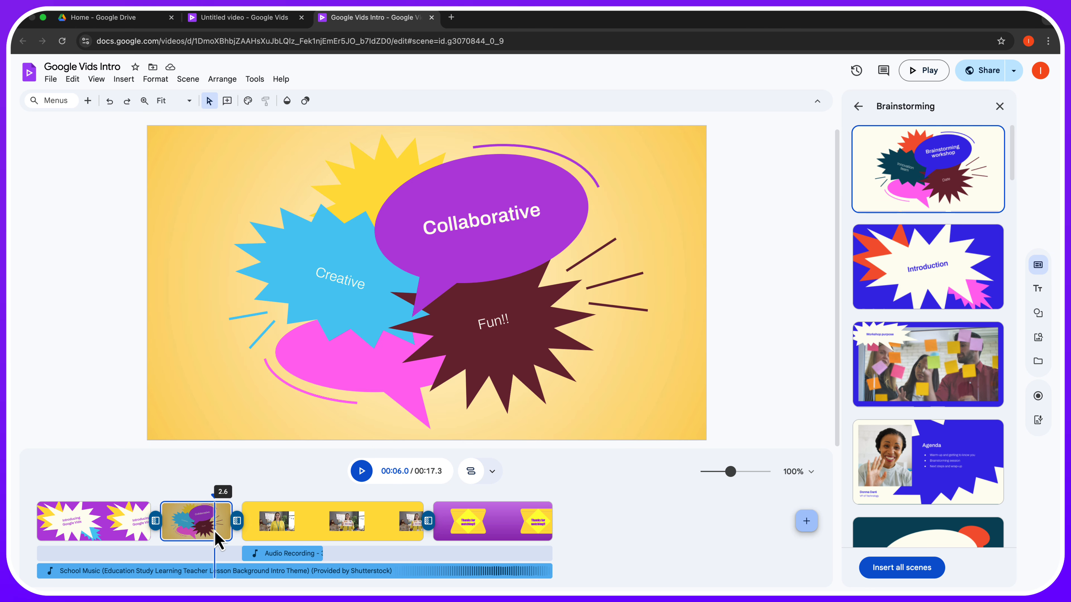
{"action": "left_click", "coordinate": [332, 531]}
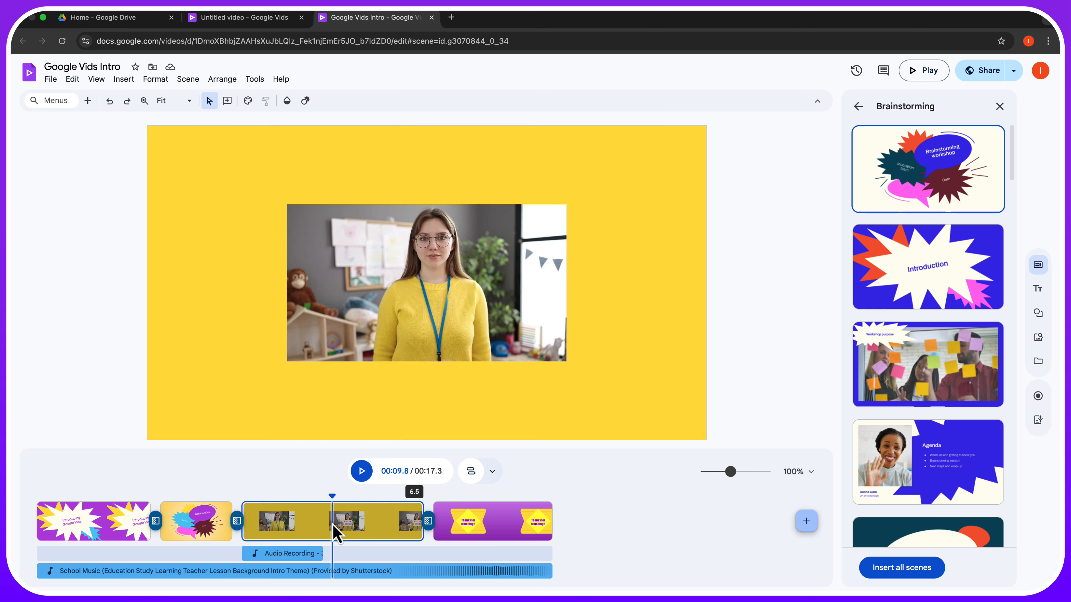
{"action": "left_click", "coordinate": [1001, 107]}
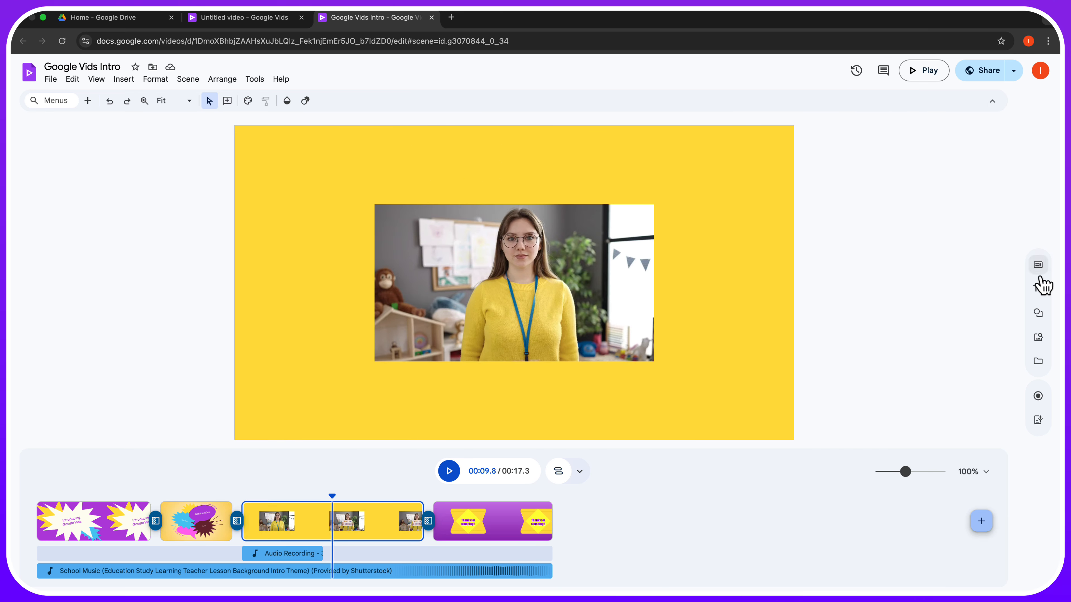
- Show the teacher scene's 'Welcome Students!' script and close the voiceover recorder without recording
{"action": "left_click", "coordinate": [1040, 339]}
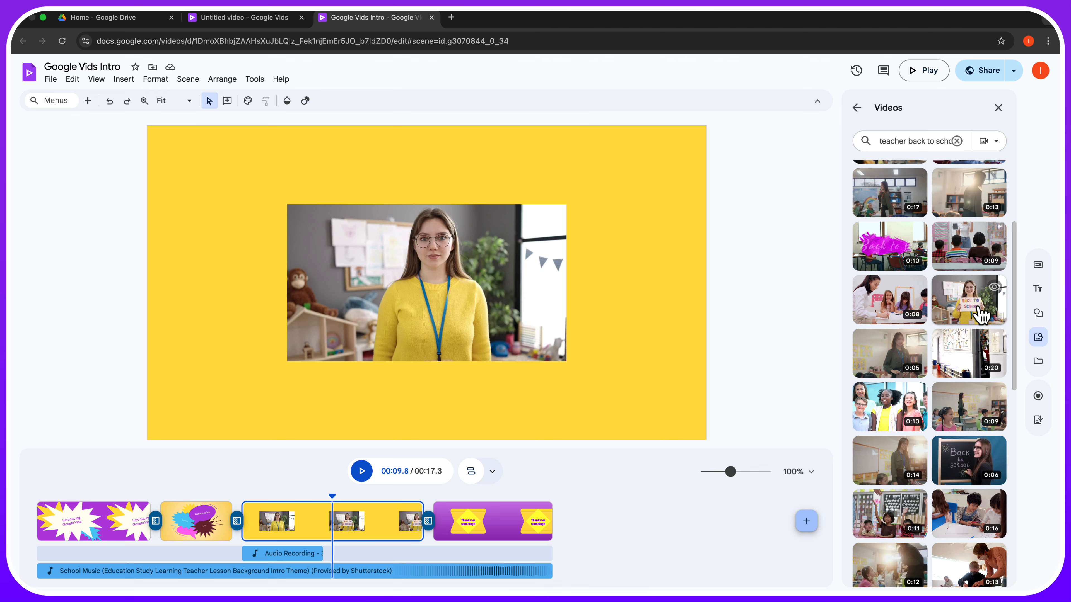
{"action": "left_click", "coordinate": [1038, 420]}
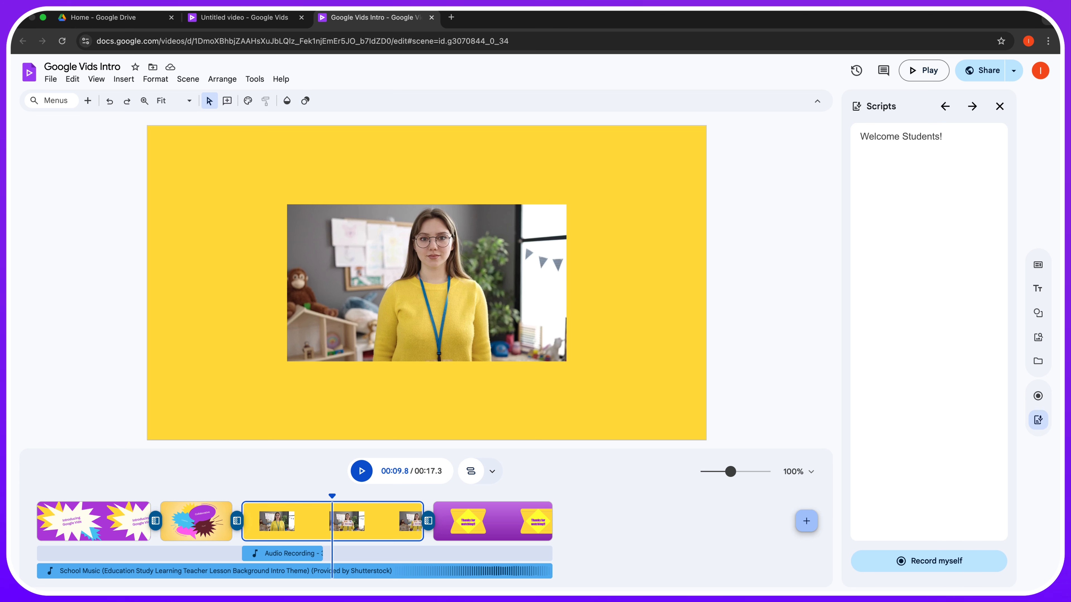
{"action": "left_click", "coordinate": [956, 565]}
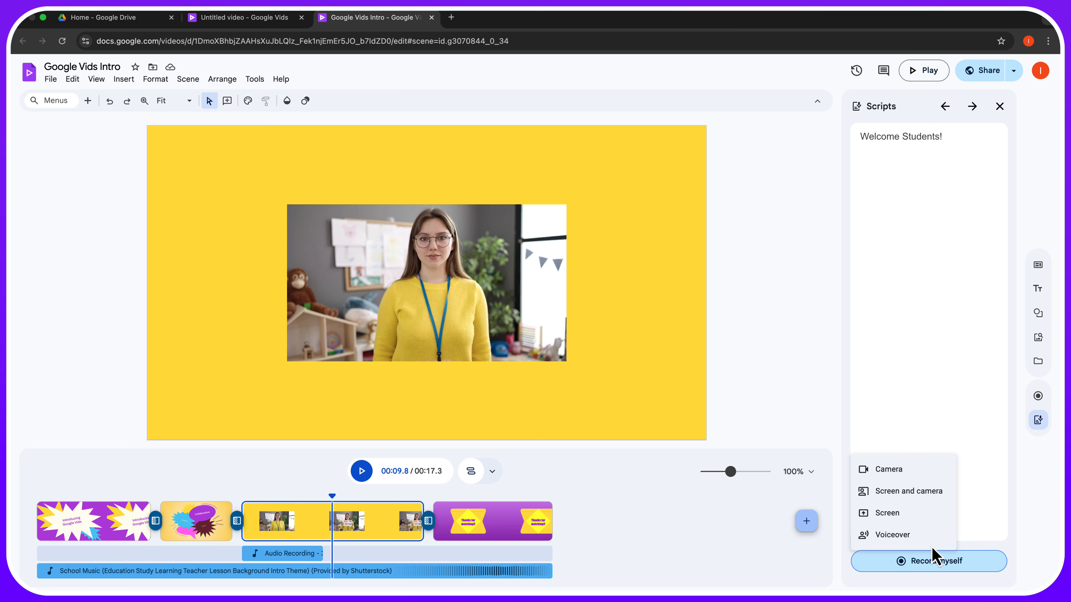
{"action": "left_click", "coordinate": [893, 539]}
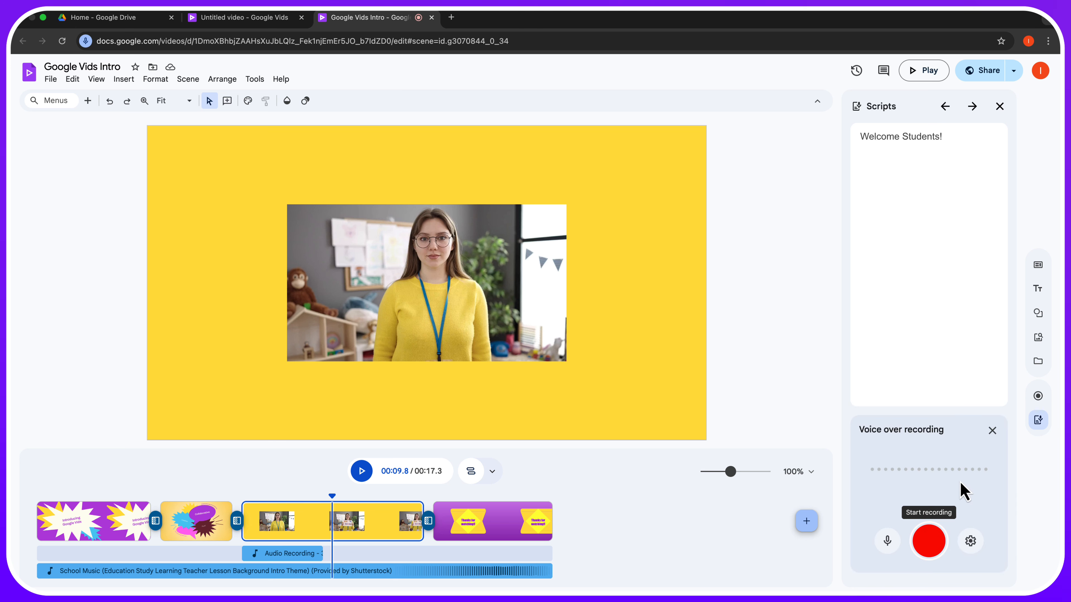
{"action": "left_click", "coordinate": [992, 430]}
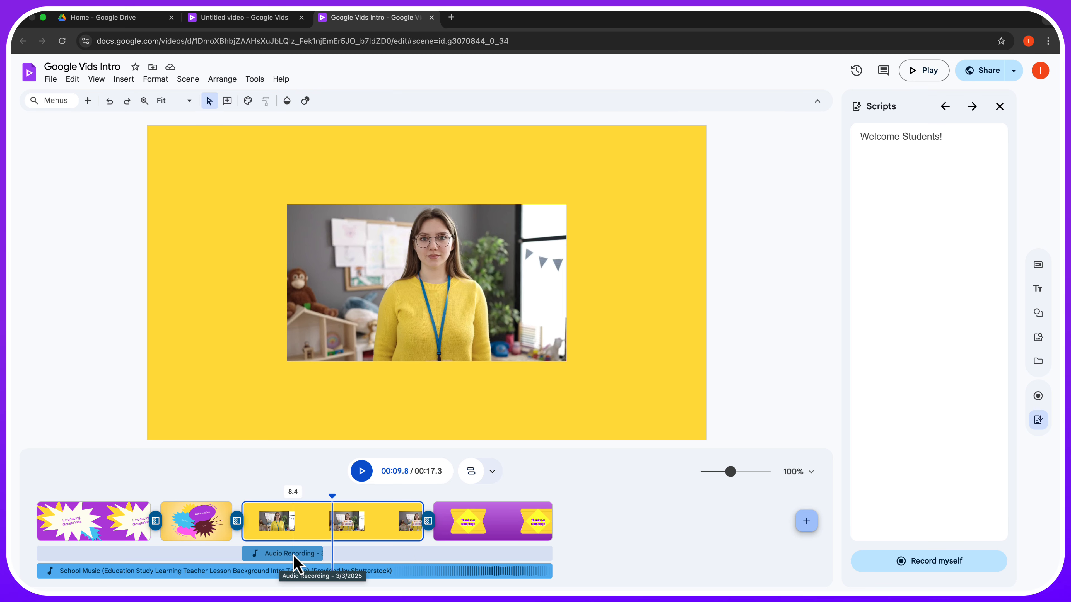
- Select the 'Thanks for watching!!' scene, browse the text styles, then close the text panel
{"action": "left_click", "coordinate": [494, 528]}
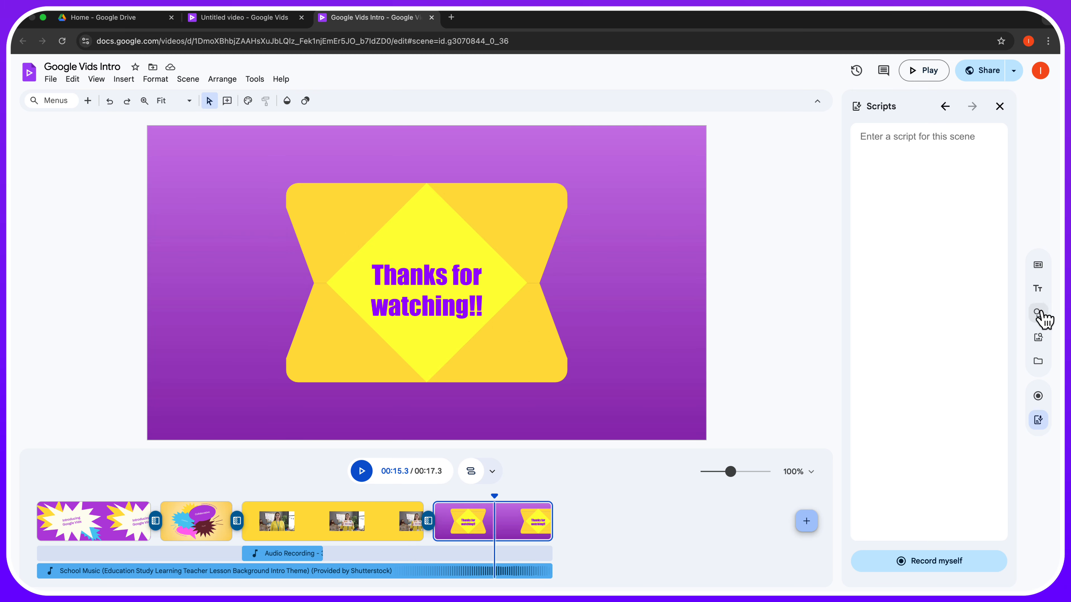
{"action": "left_click", "coordinate": [1038, 290]}
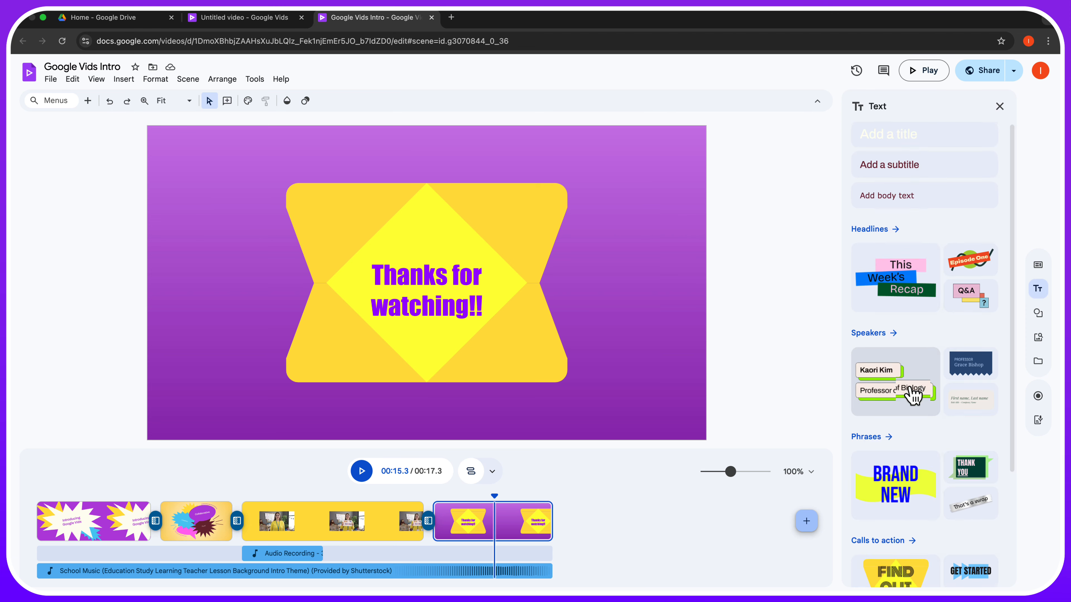
{"action": "scroll", "coordinate": [911, 394], "scroll_direction": "down", "scroll_amount": 4}
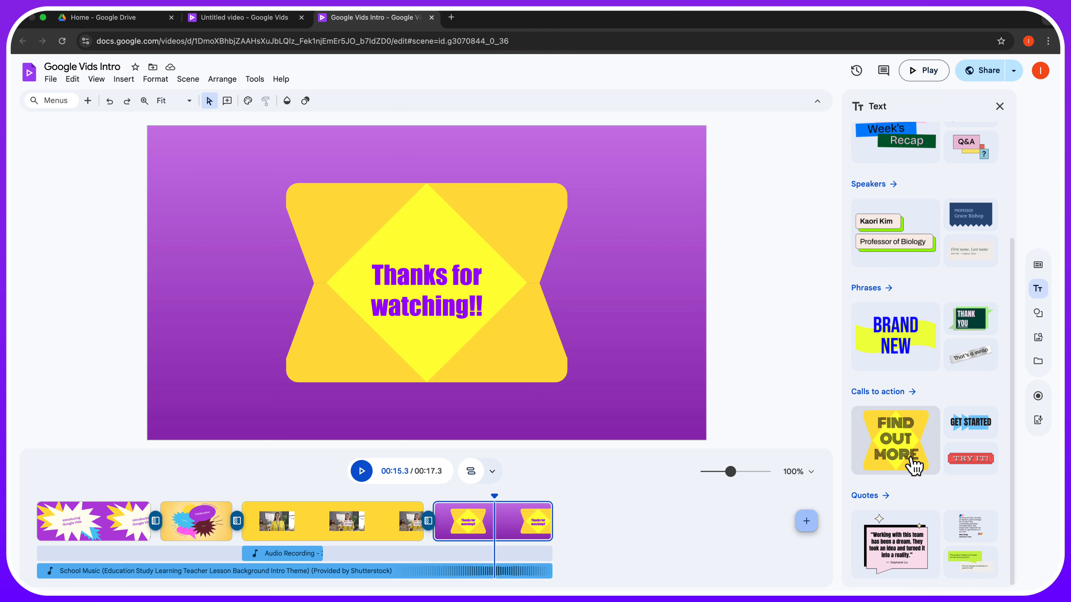
{"action": "left_click", "coordinate": [1000, 106]}
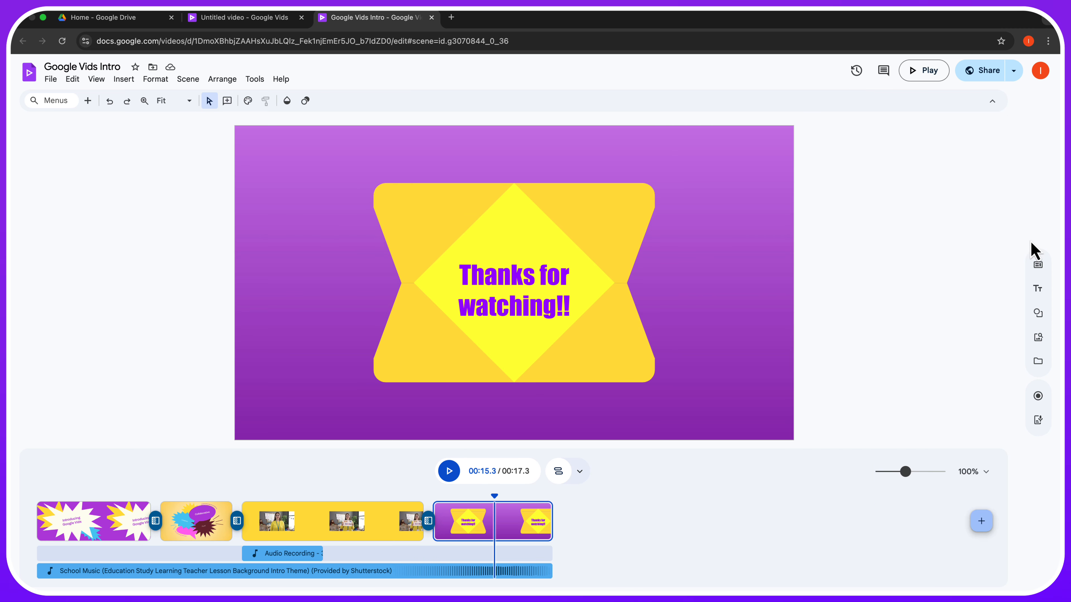
- Search the stock music library for 'teacher' to find the 2:16 School Music track
{"action": "left_click", "coordinate": [1038, 338]}
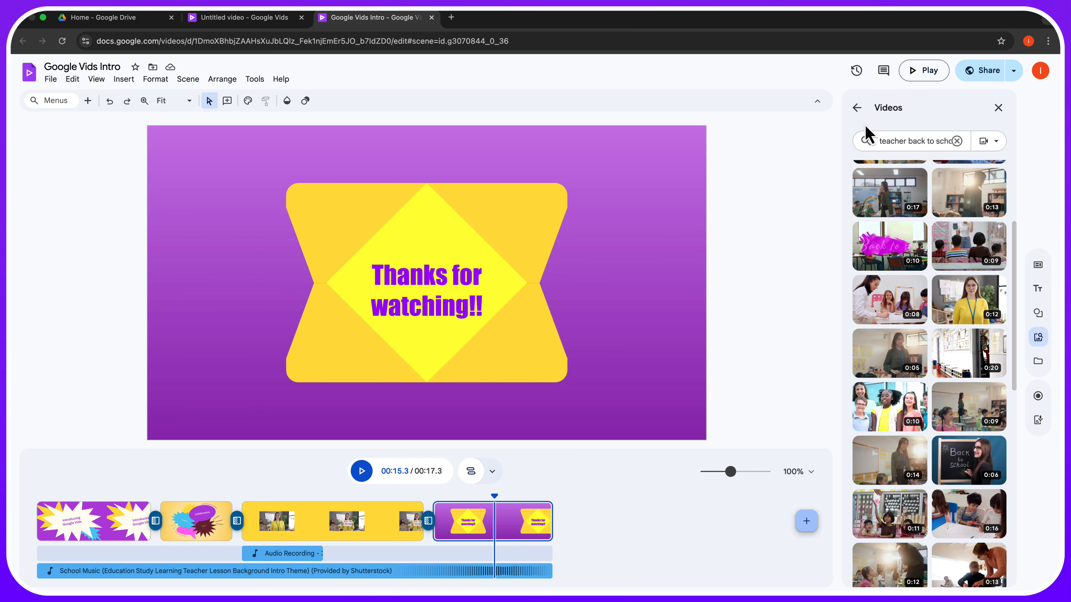
{"action": "left_click", "coordinate": [858, 108]}
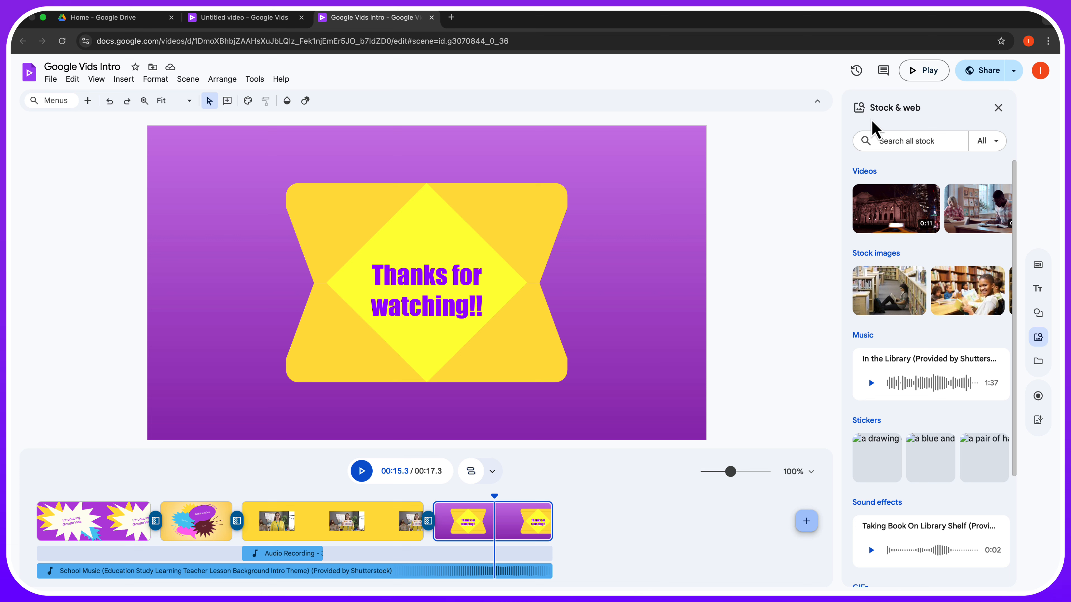
{"action": "left_click", "coordinate": [859, 335]}
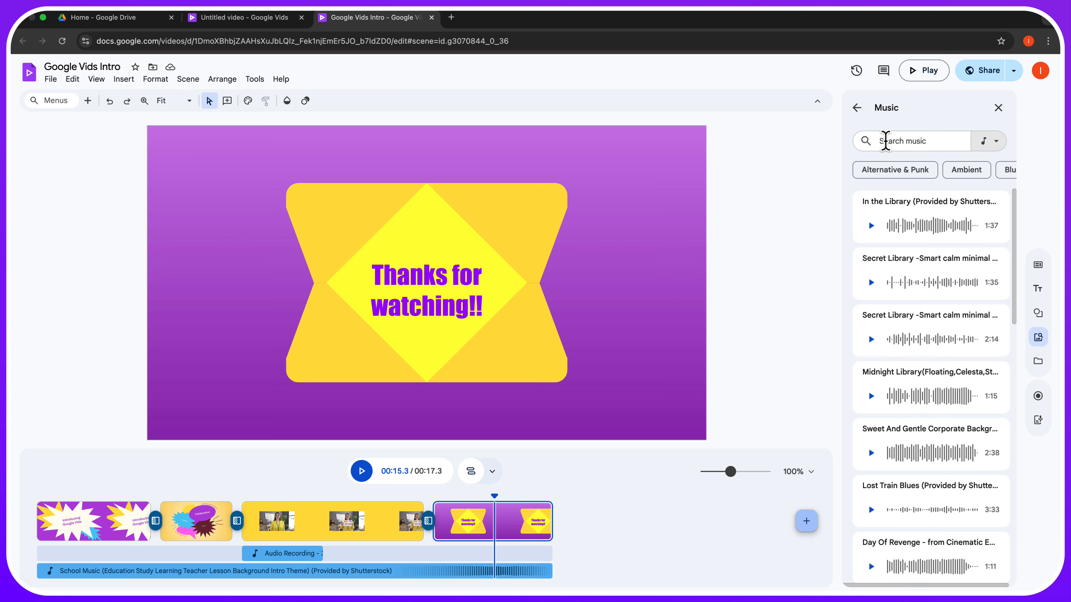
{"action": "left_click", "coordinate": [890, 142]}
{"action": "type", "text": "teacher"}
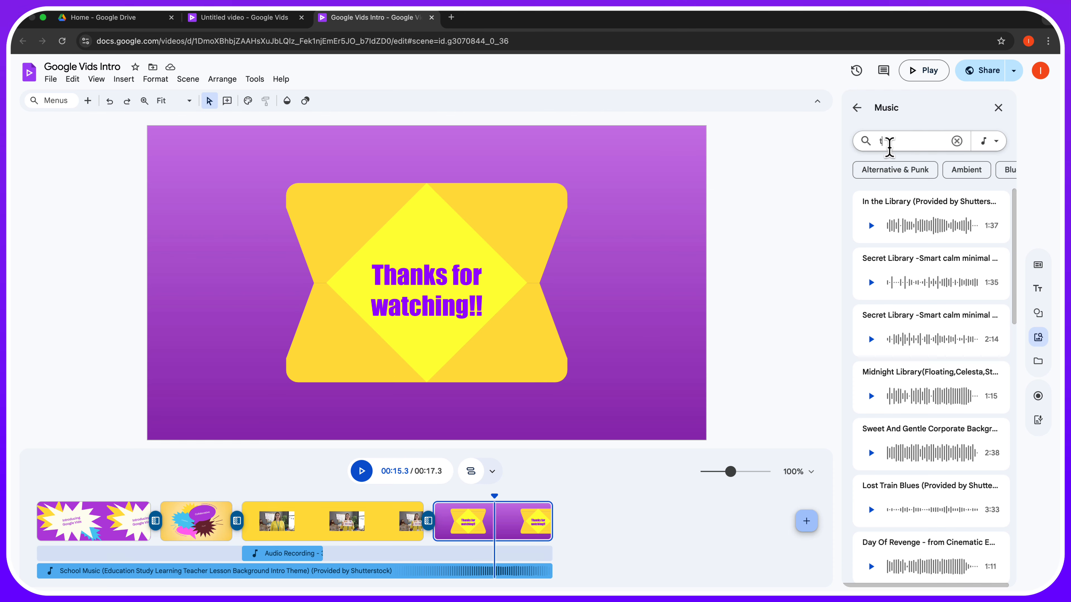
{"action": "key", "text": "Return"}
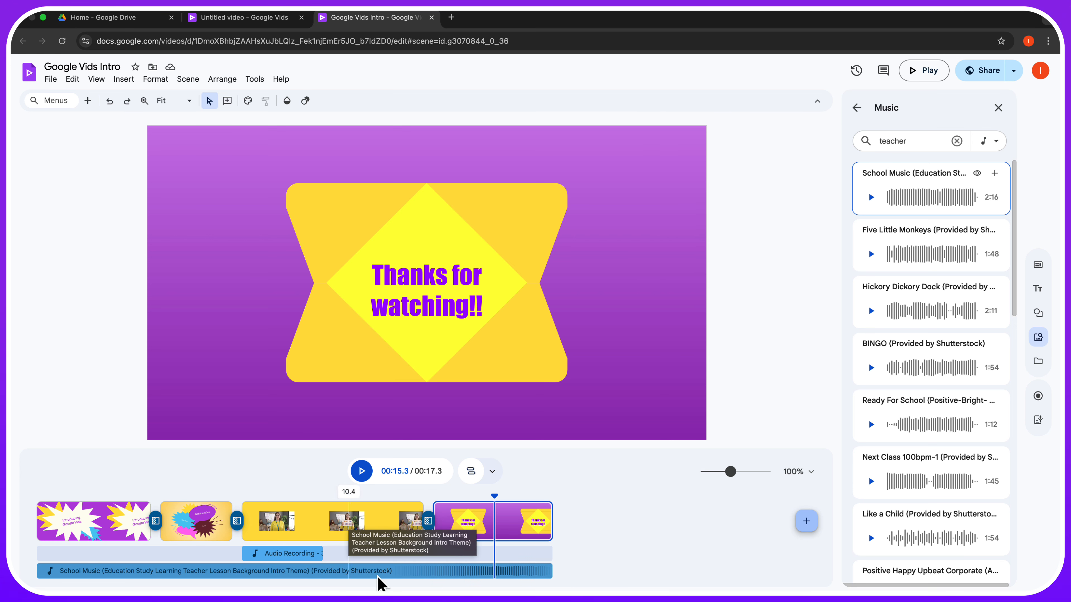
- Give the School Music track a 3.79-second fade-out, keeping 100% volume
{"action": "right_click", "coordinate": [473, 573]}
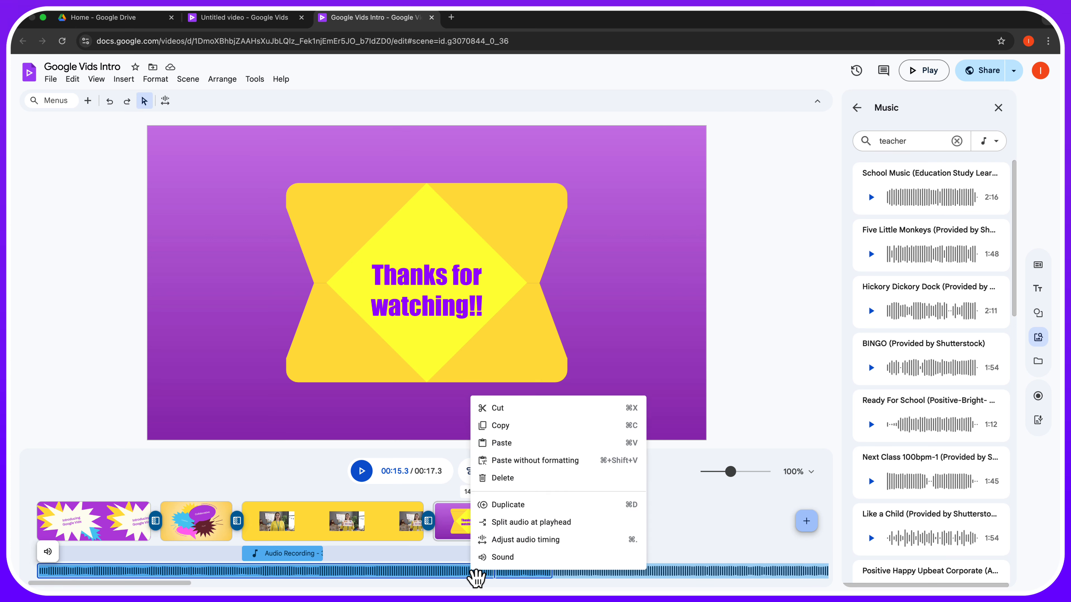
{"action": "left_click", "coordinate": [504, 557]}
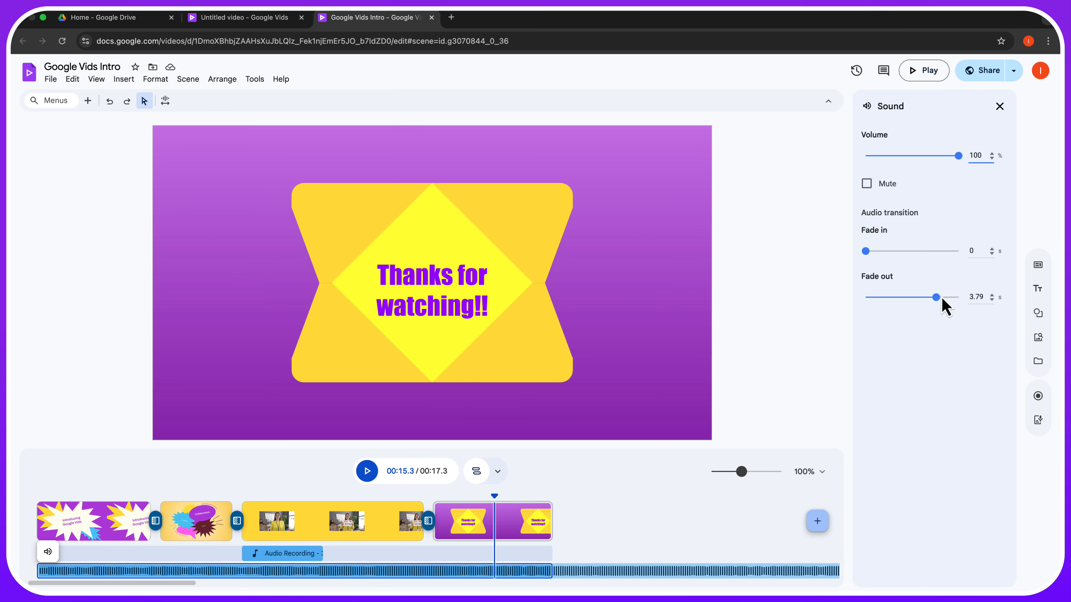
{"action": "left_click", "coordinate": [1000, 106]}
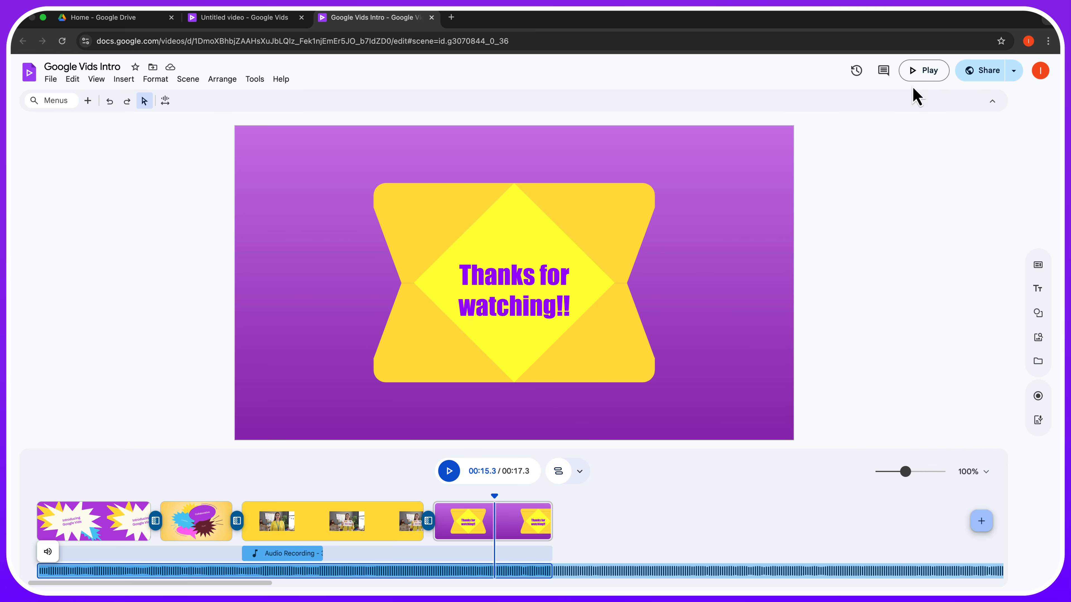
- Play the full video preview, then return to the 'Introducing Google Vids' opening scene
{"action": "left_click", "coordinate": [925, 72]}
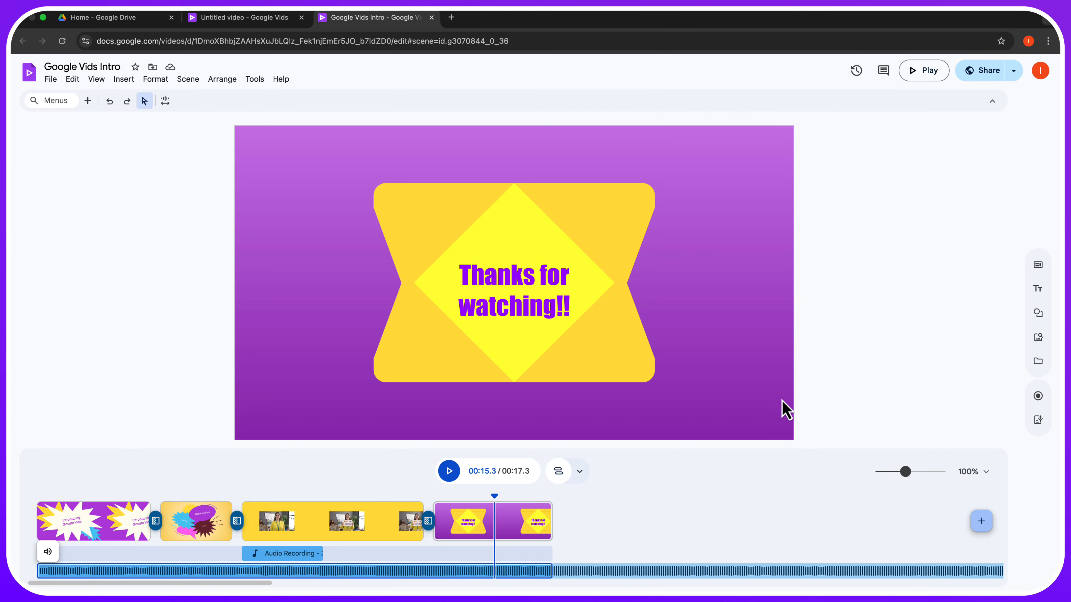
{"action": "left_click", "coordinate": [74, 530]}
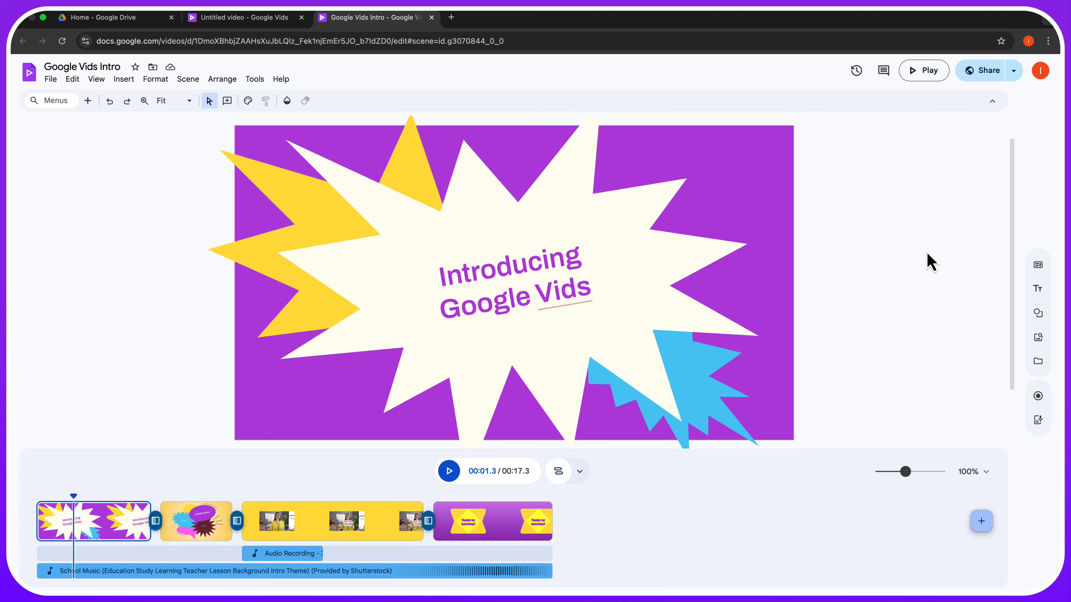
- Copy the anyone-with-the-link viewer link for Google Vids Intro and close the share dialog
{"action": "left_click", "coordinate": [993, 75]}
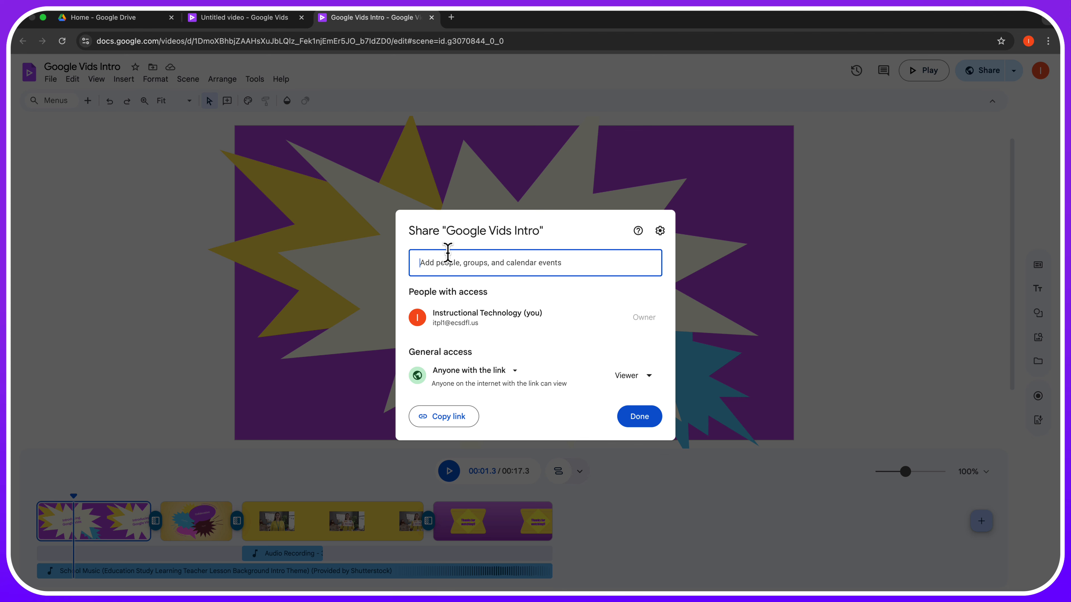
{"action": "left_click", "coordinate": [455, 426]}
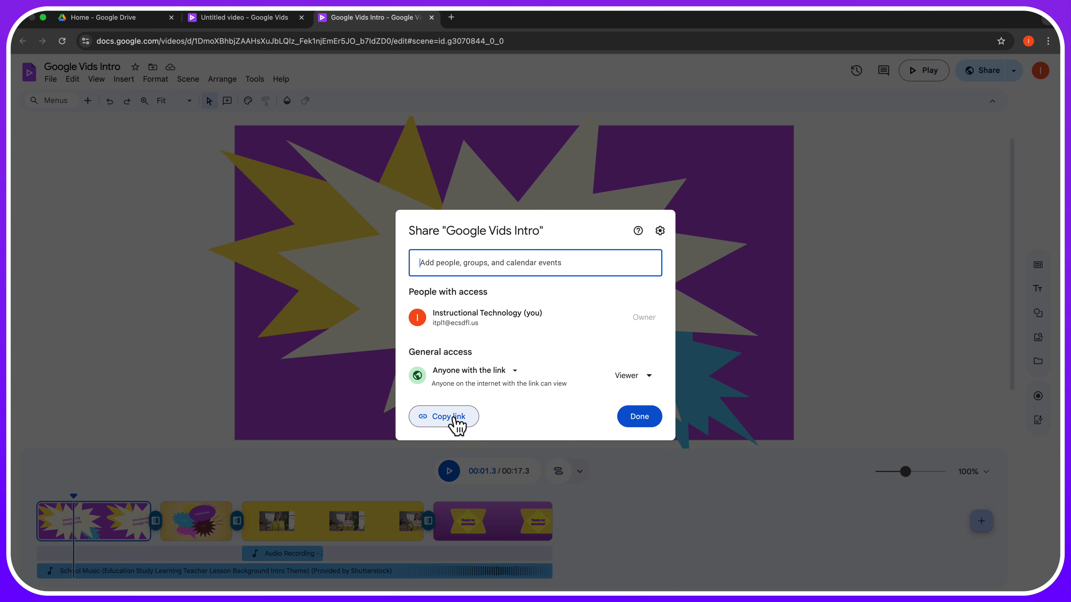
{"action": "left_click", "coordinate": [639, 426]}
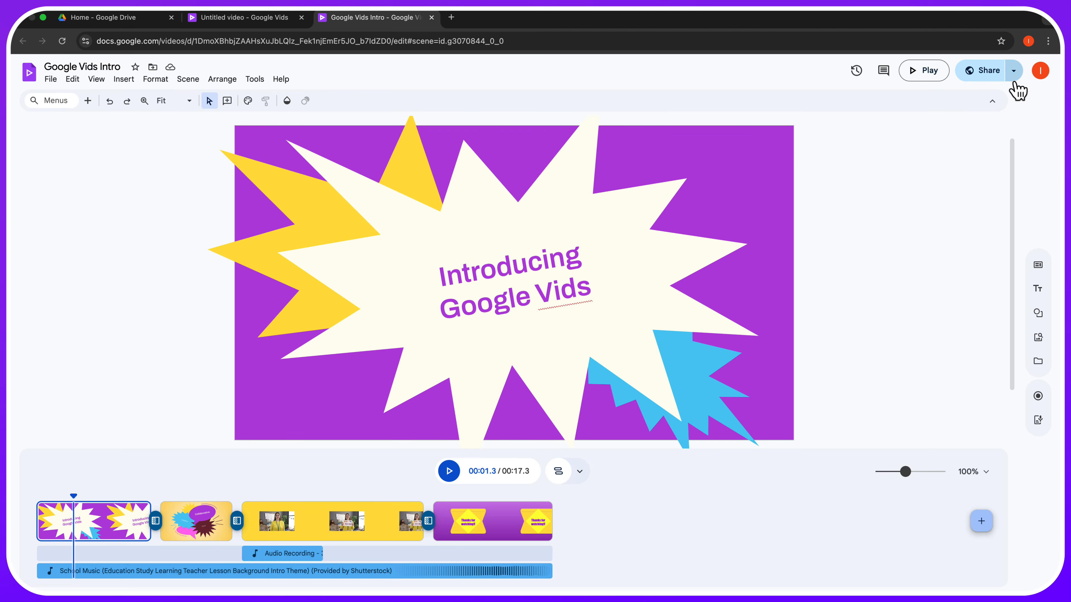